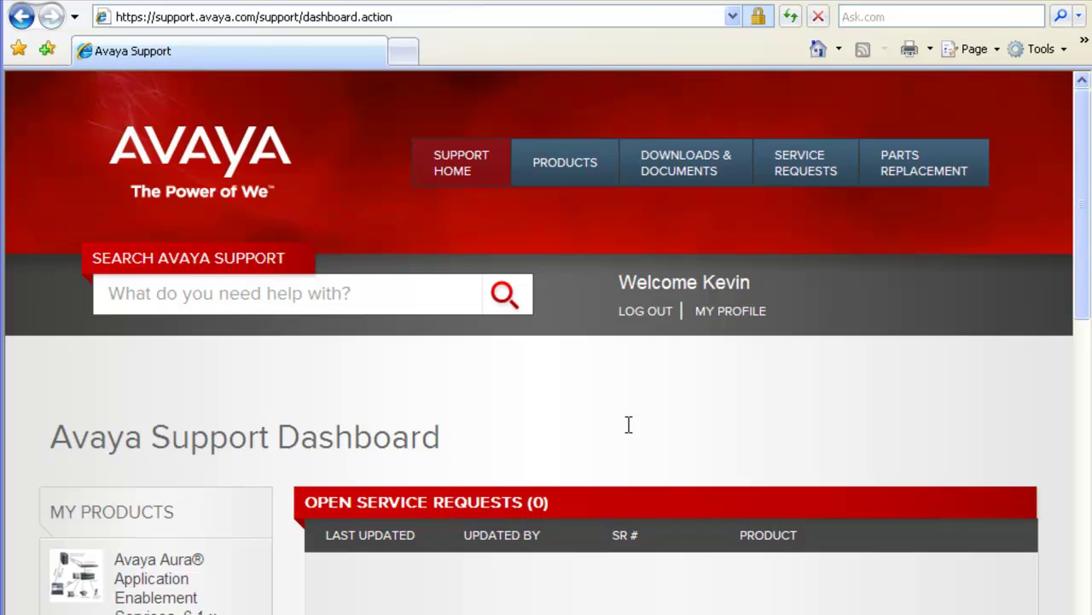
Step: Open the Avaya Support products catalogue and filter the A-Z list to products starting with A
click(565, 171)
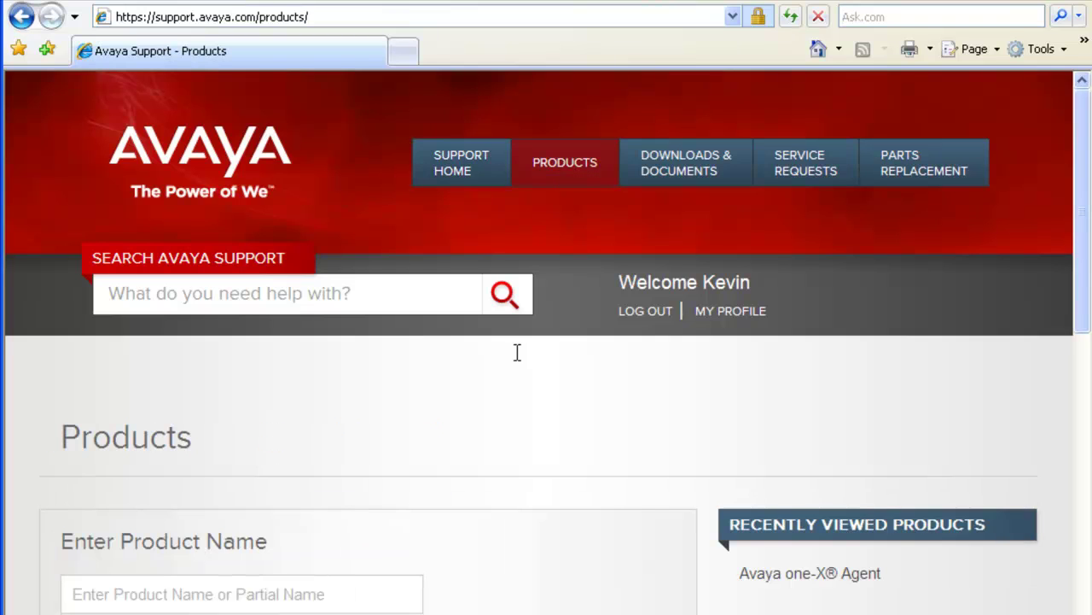
scroll(516, 352, down, 4)
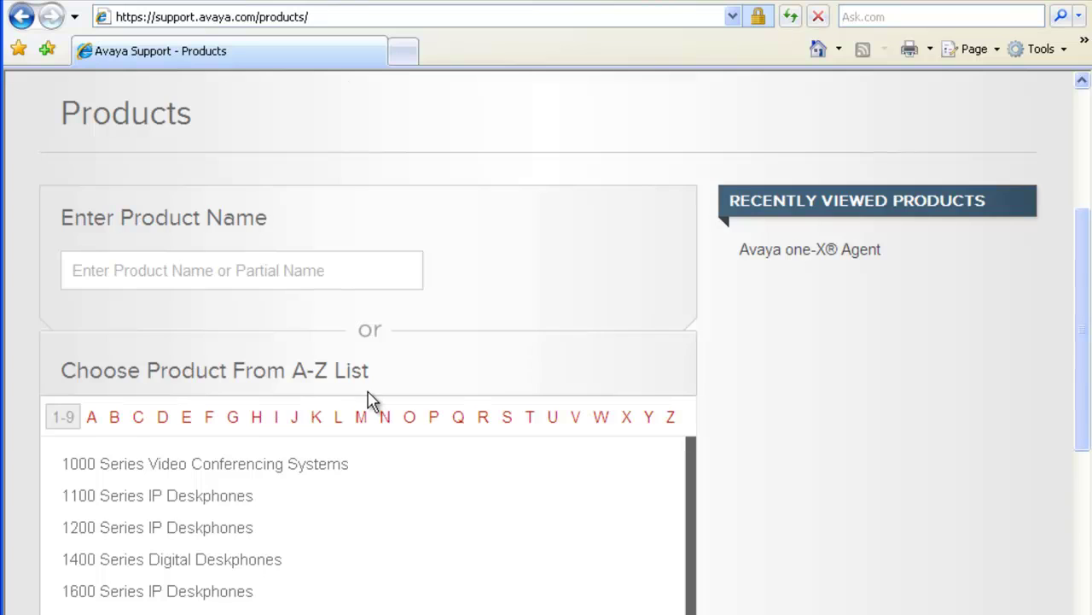
scroll(369, 403, down, 3)
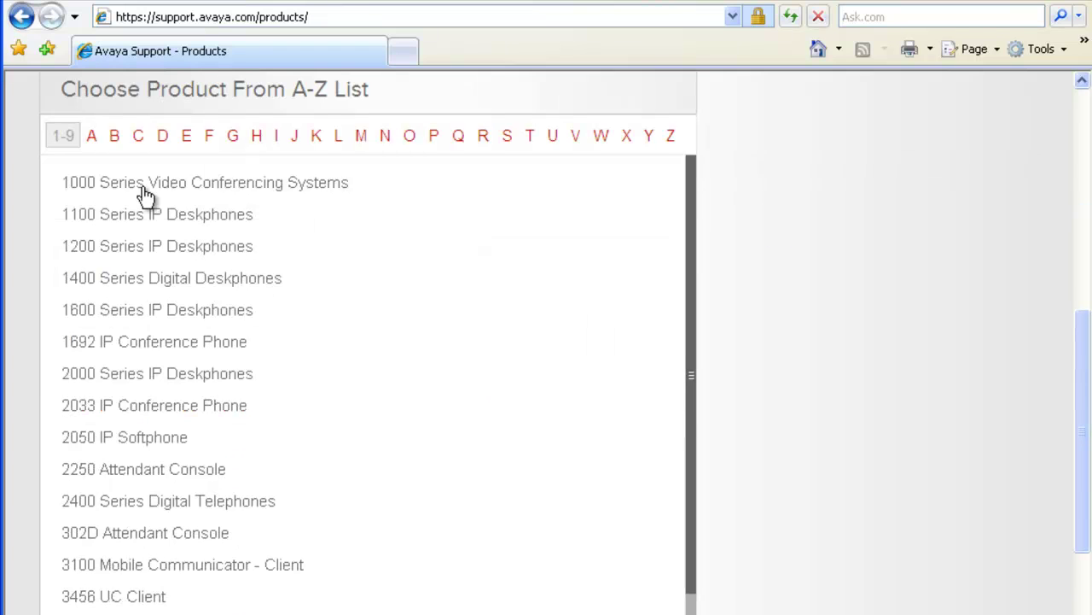
scroll(94, 147, down, 1)
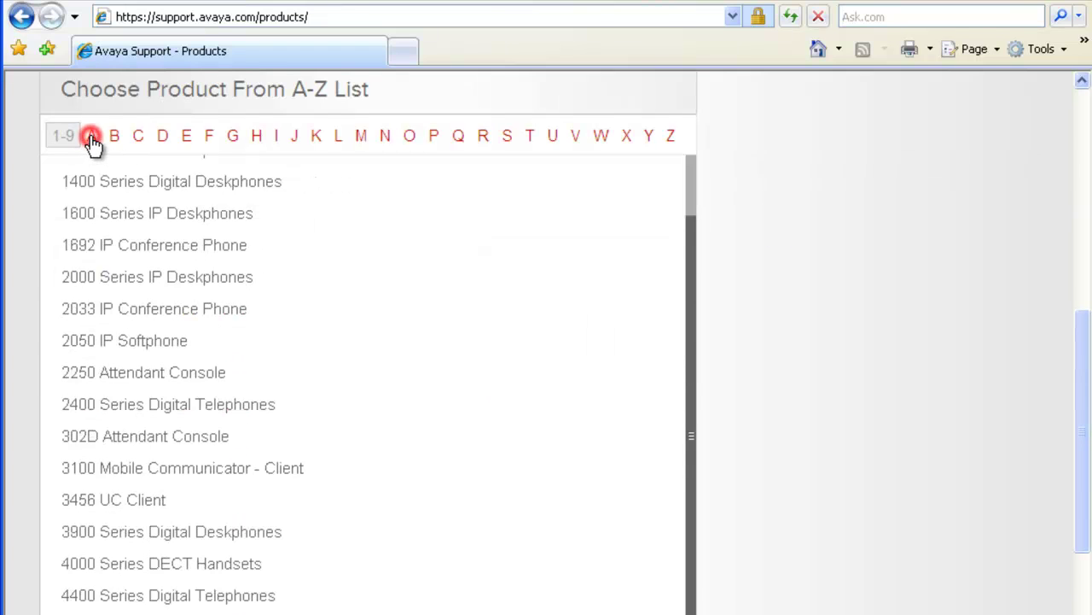
click(92, 137)
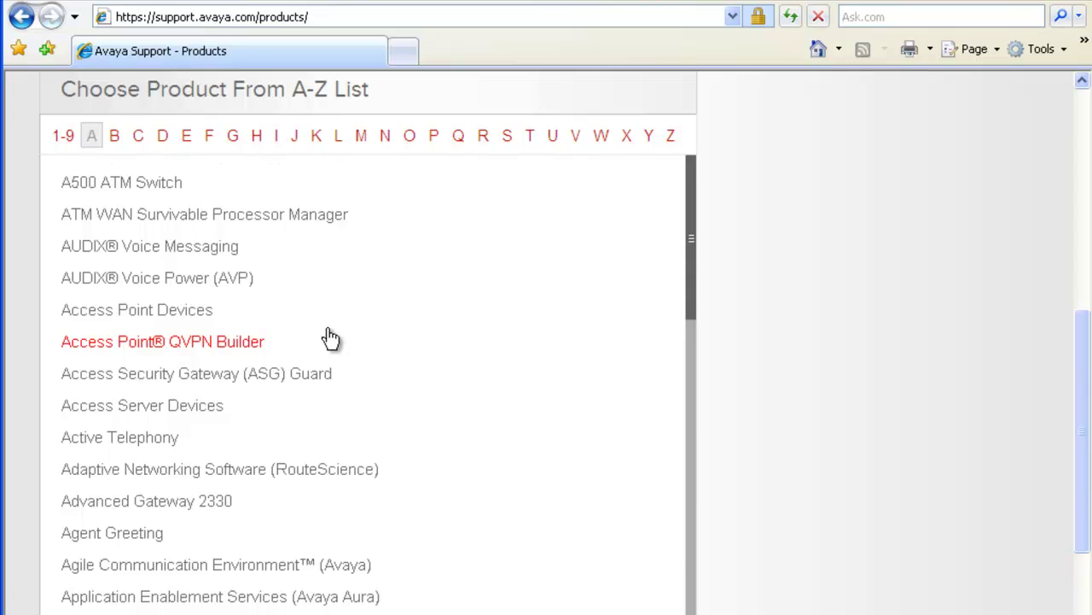
scroll(331, 338, down, 7)
scroll(126, 420, down, 5)
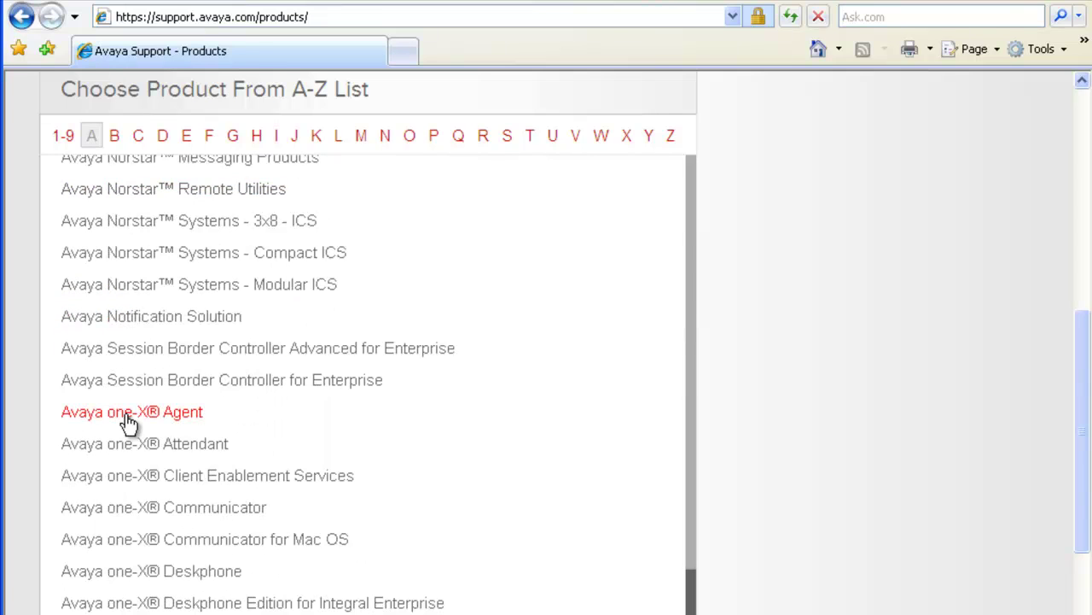
Step: Open the Avaya one-X® Agent product page and show its Downloads & Documents list
click(127, 413)
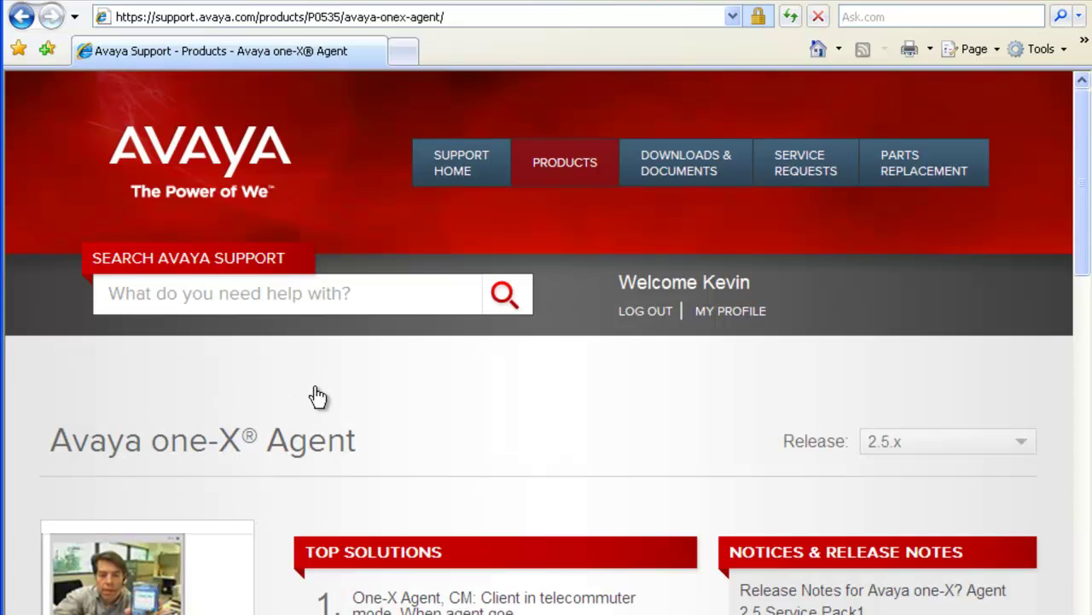
click(696, 166)
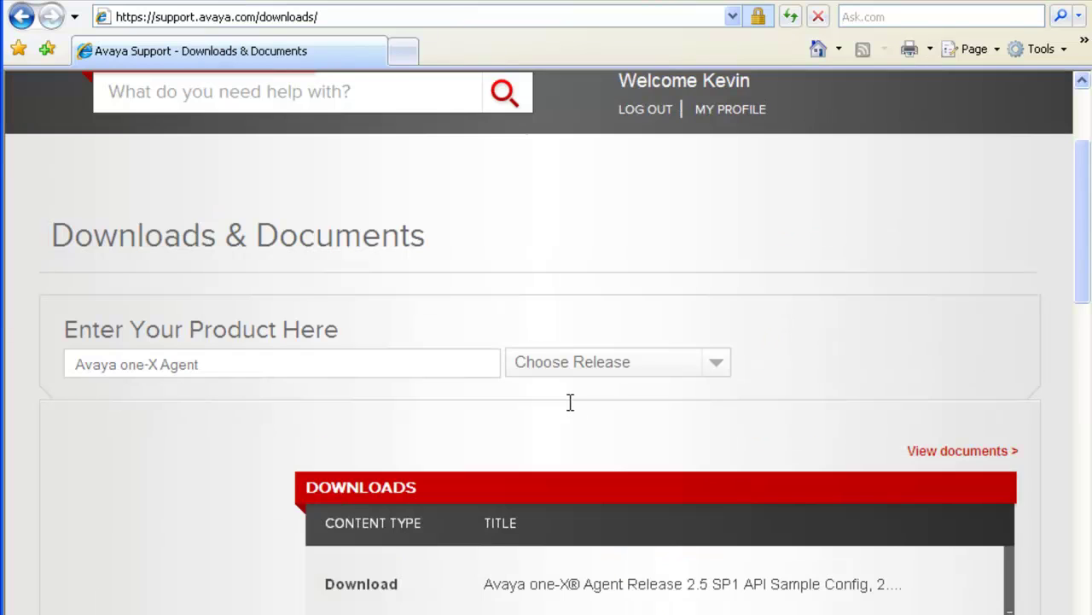
scroll(570, 402, down, 5)
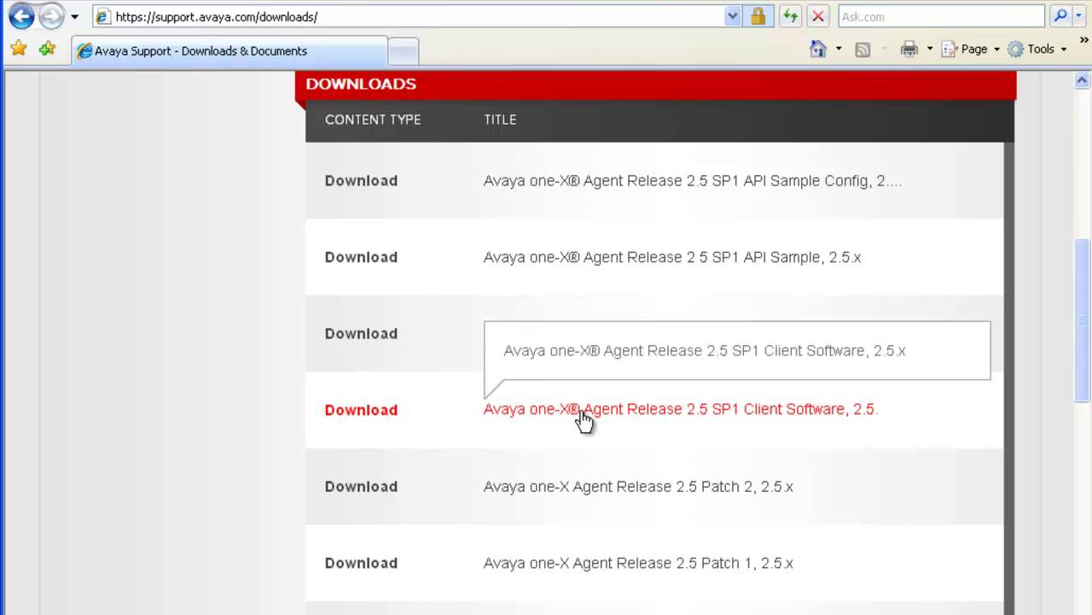
Step: Save OnexAgentSetup2.5.01072.0.zip from the Release 2.5 SP1 Client Software page and open its folder
click(585, 413)
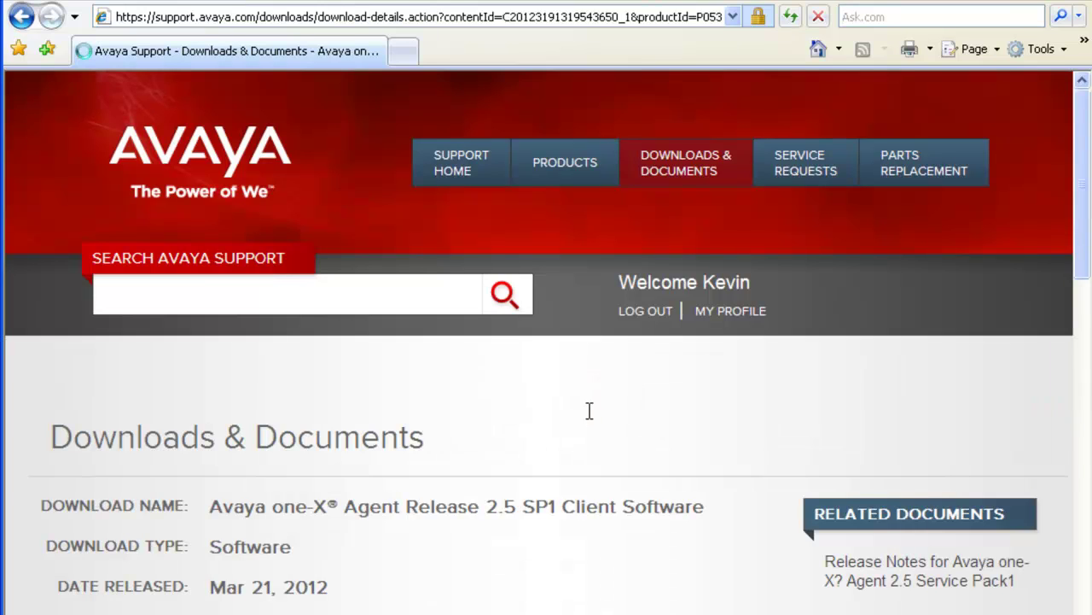
scroll(584, 506, down, 5)
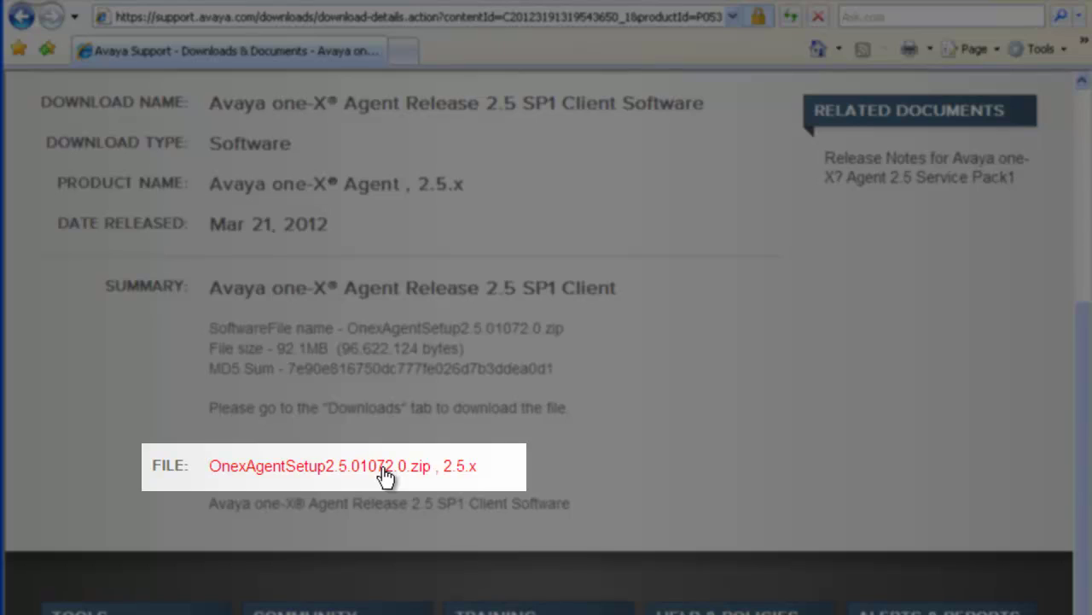
click(386, 469)
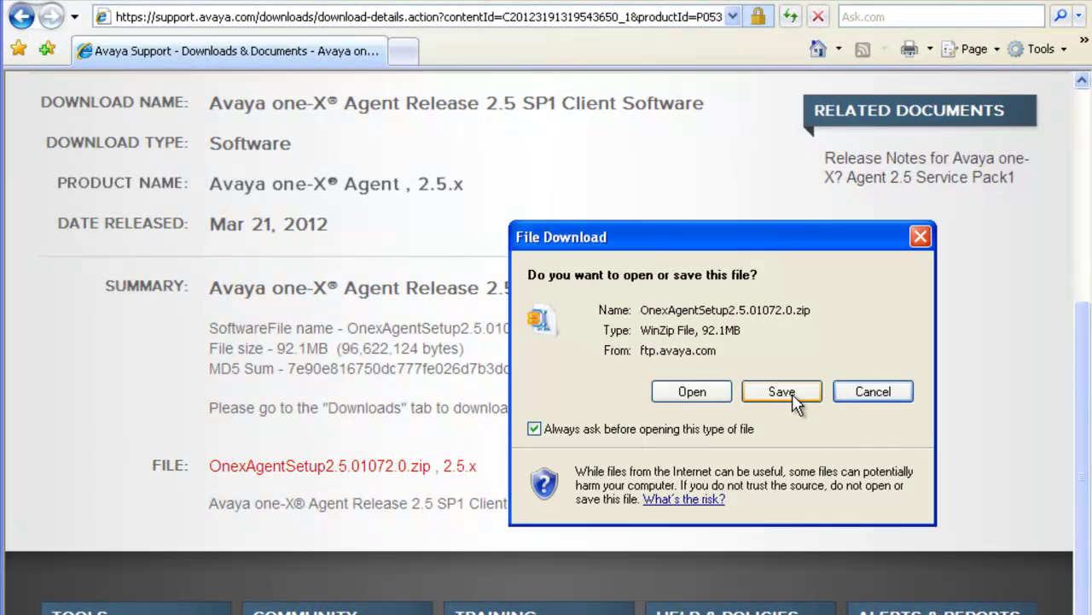
click(782, 392)
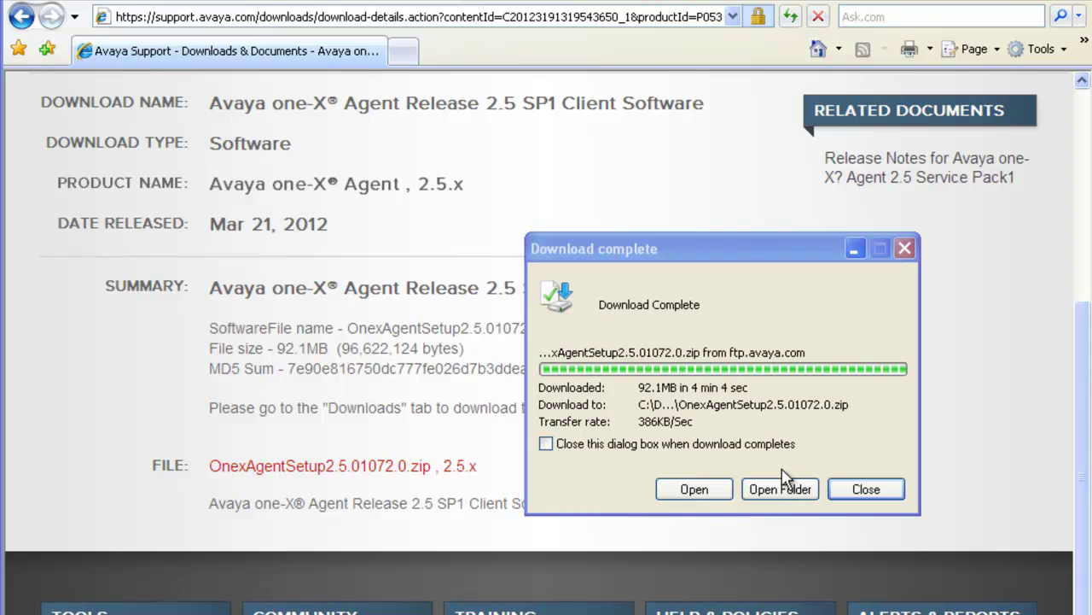
click(780, 491)
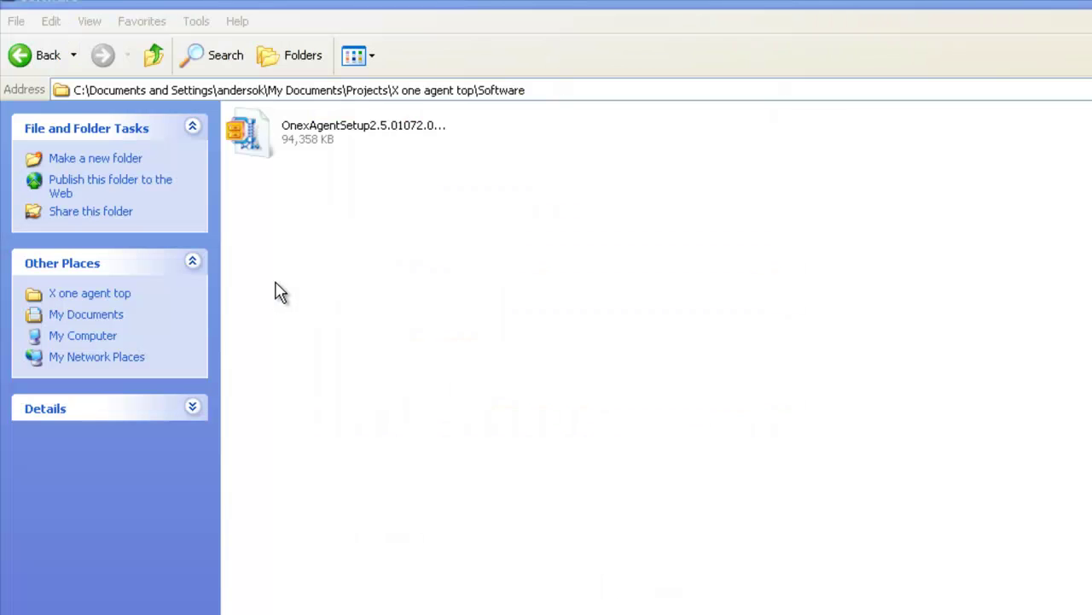
Step: Open OnexAgentSetup2.5.01072.0.zip in WinZip and extract its application folder
double_click(261, 150)
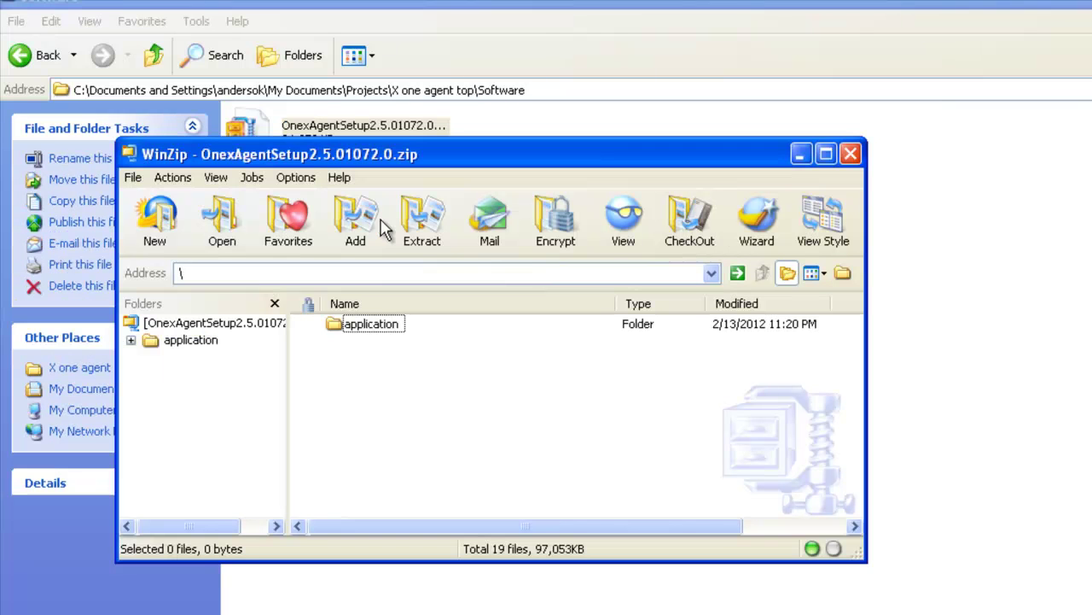
click(335, 332)
click(416, 232)
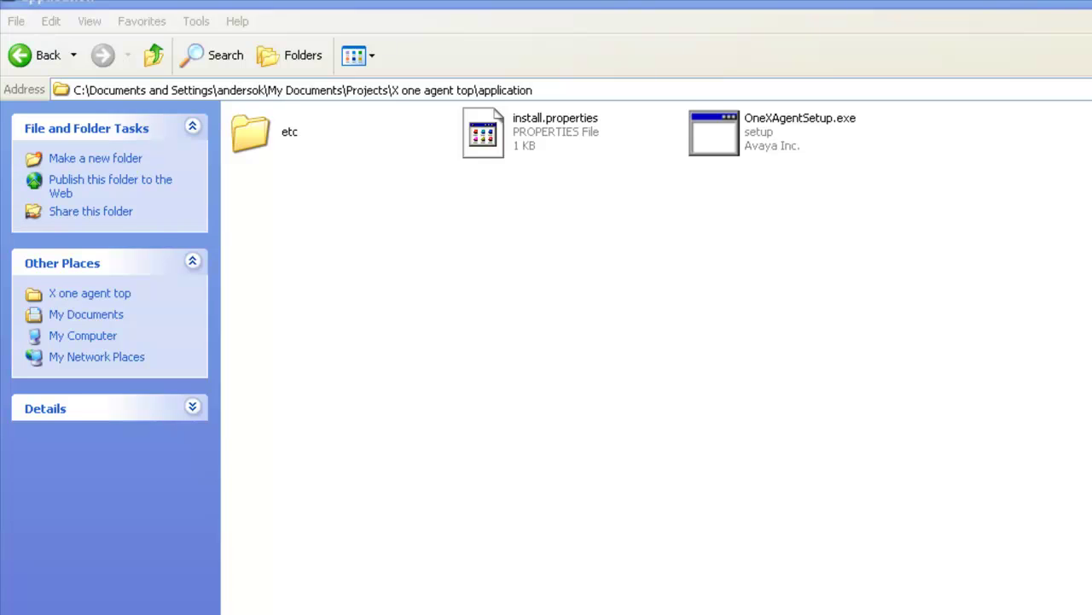
Step: Check Control Panel's Add or Remove Programs list for Microsoft .NET Framework 3.5 SP1
key(super)
mouse_move(111, 575)
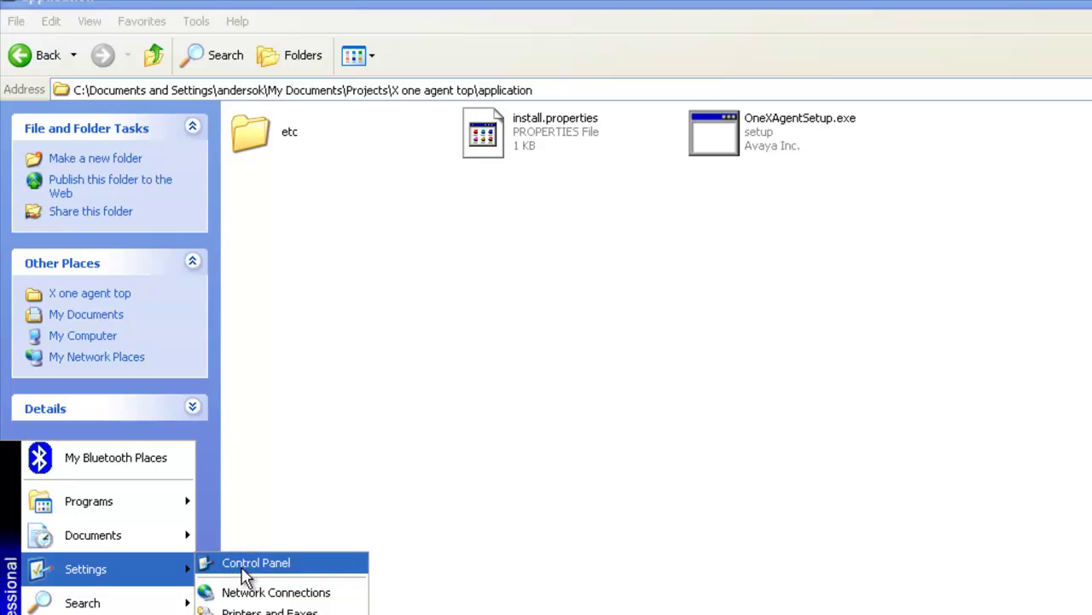
click(242, 569)
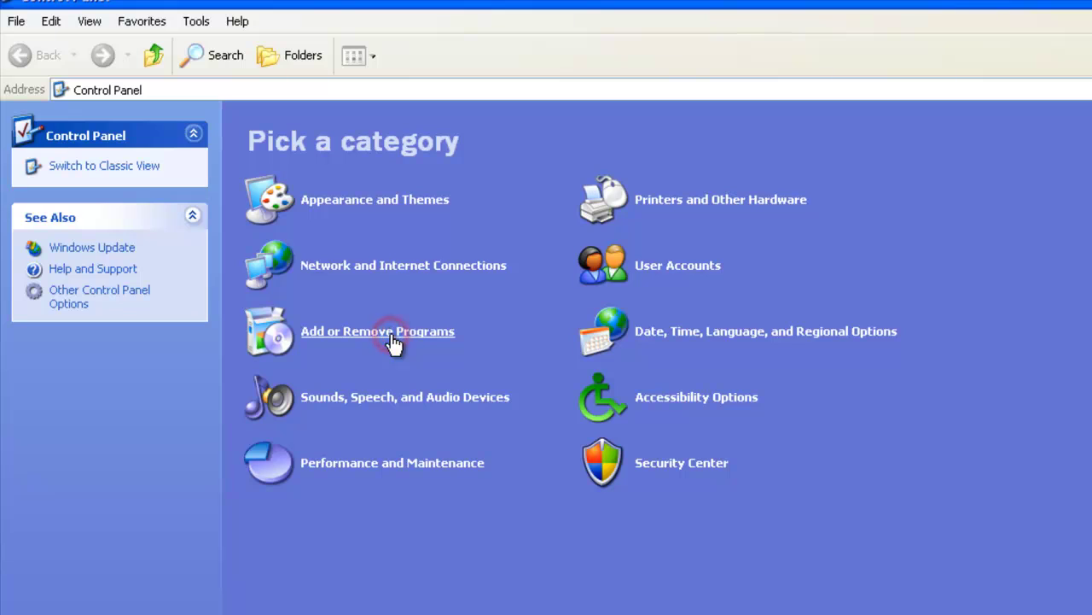
click(391, 338)
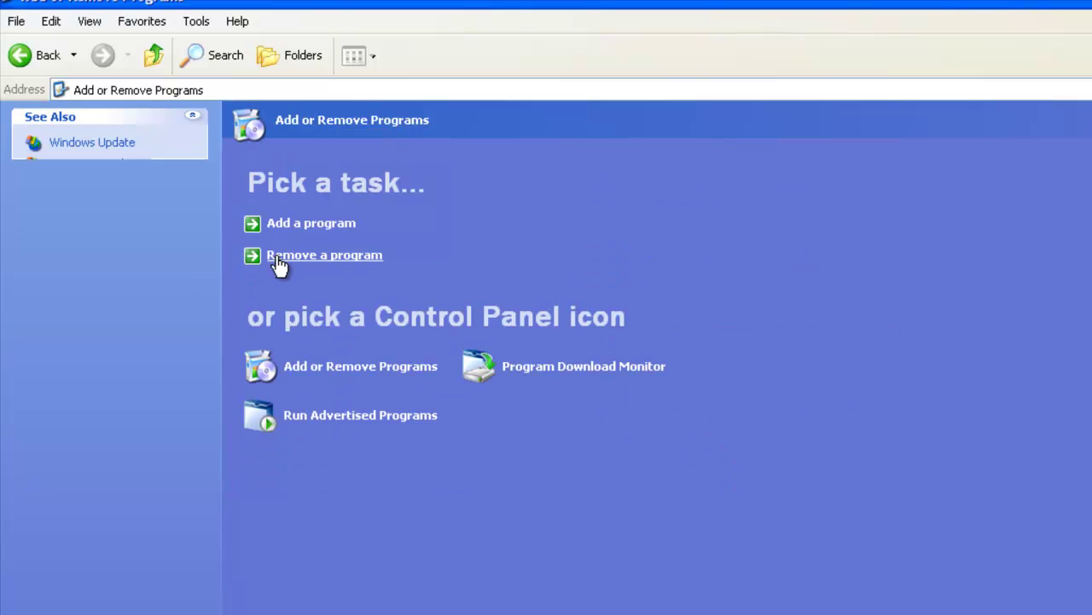
click(279, 261)
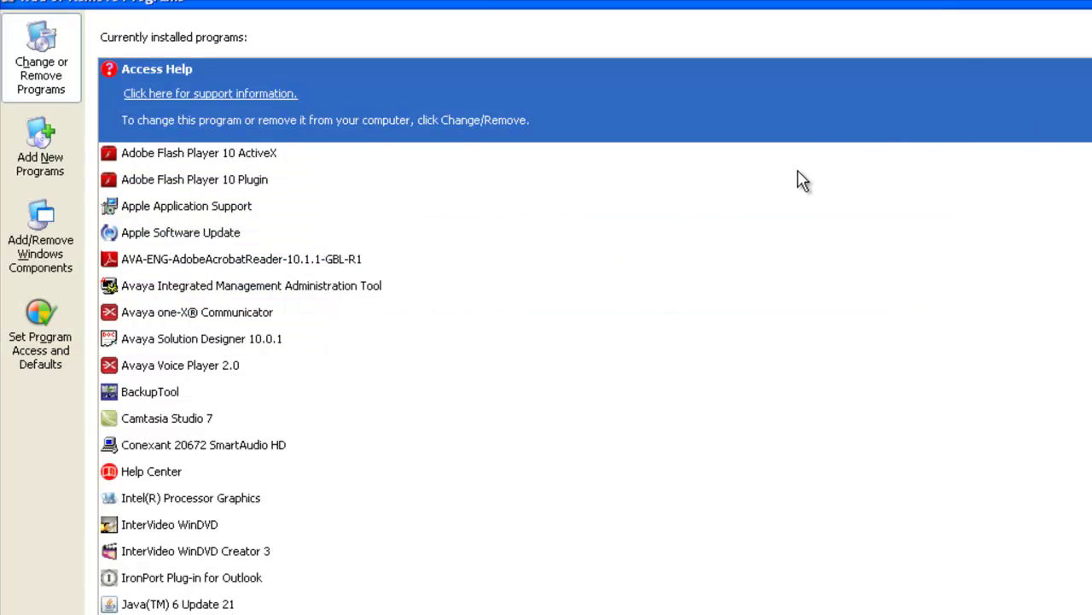
scroll(802, 181, down, 1)
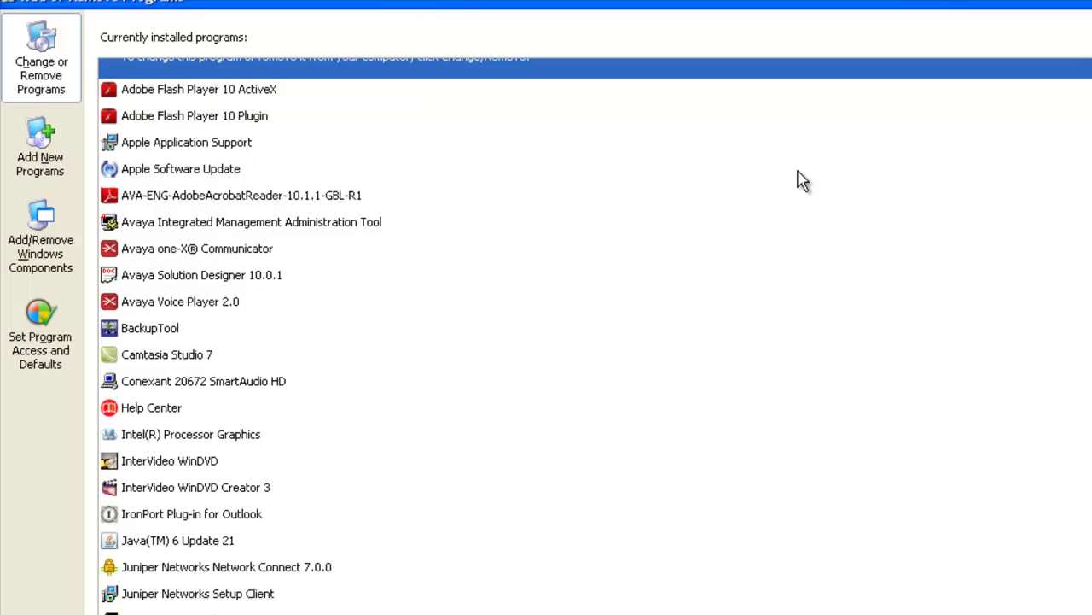
scroll(802, 181, down, 1)
scroll(802, 181, down, 4)
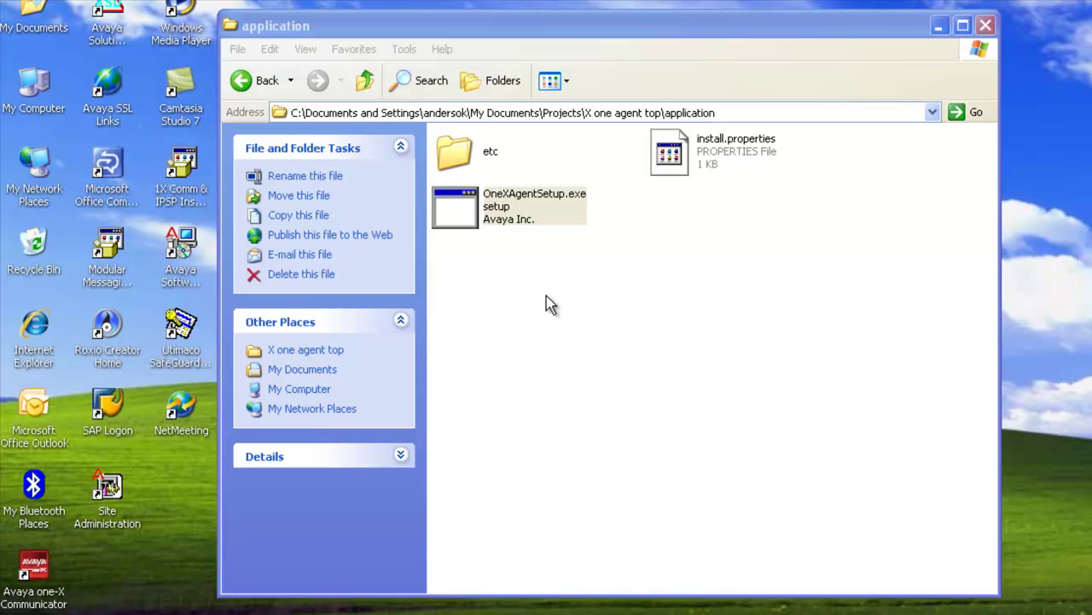
Step: Run OneXAgentSetup.exe from the extracted application folder
double_click(460, 212)
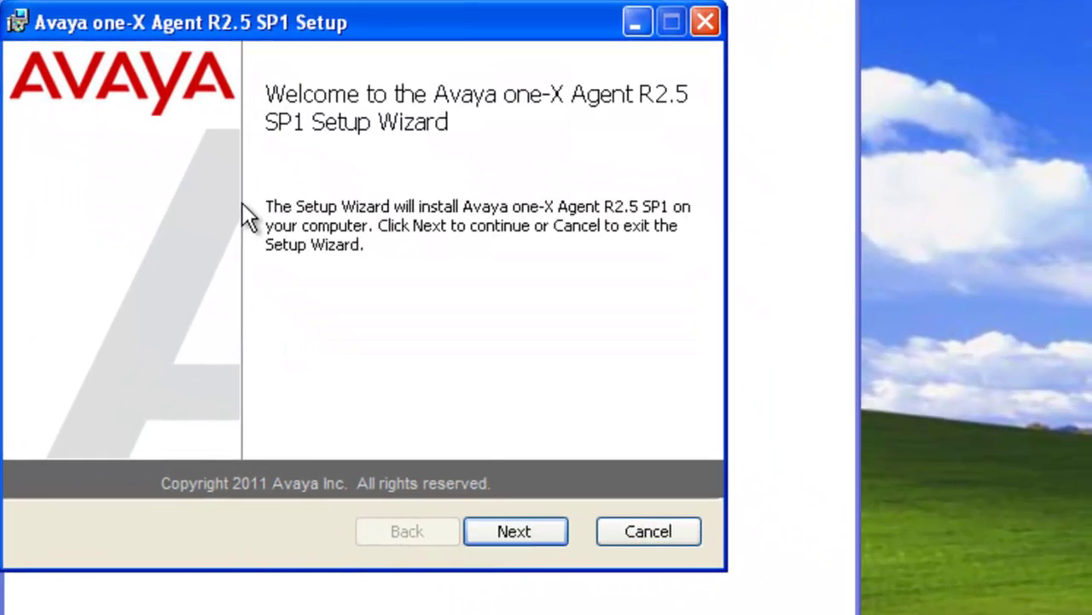
Step: Accept the license agreement and enter the user's full name on the User Information page
click(530, 536)
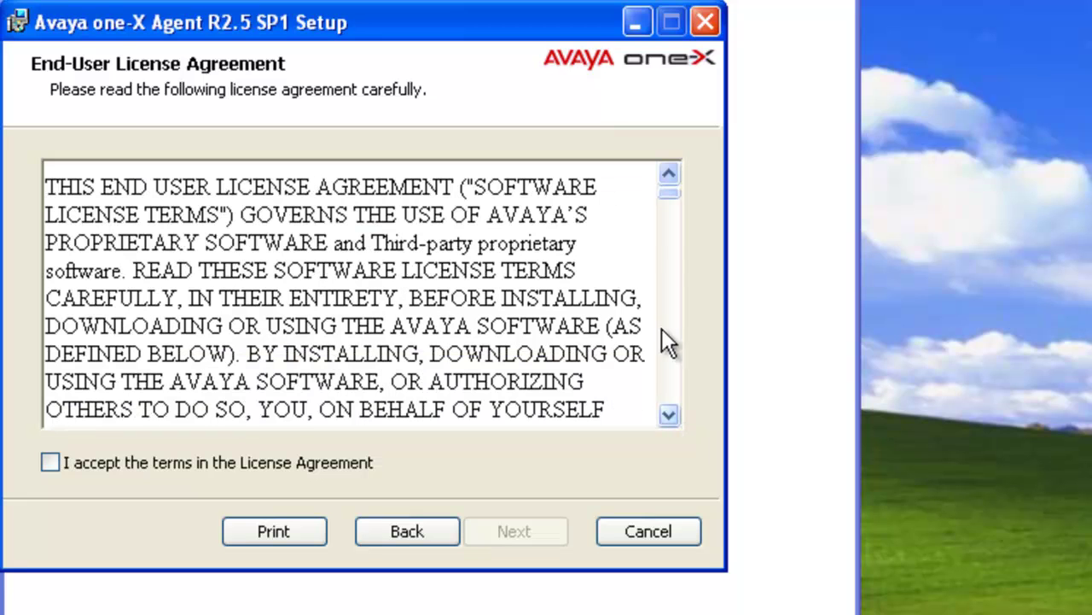
drag(670, 193, 671, 401)
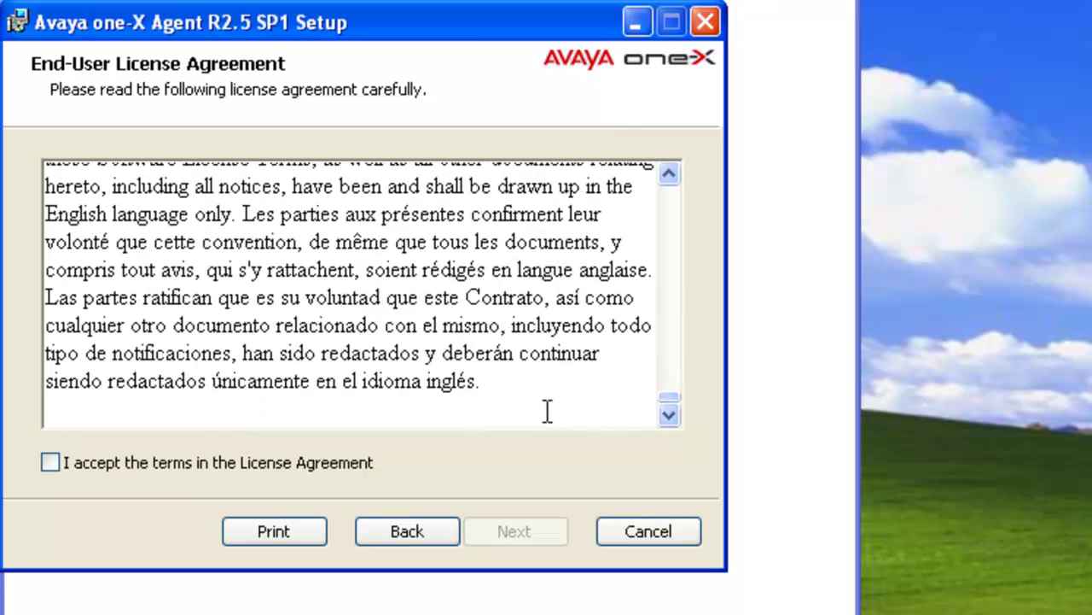
click(50, 463)
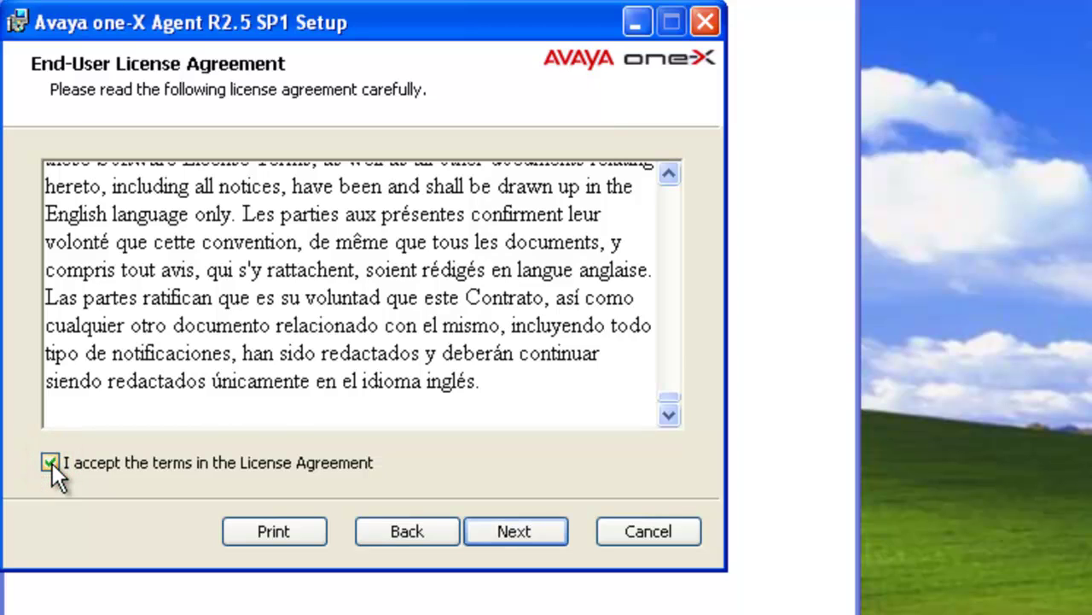
click(539, 530)
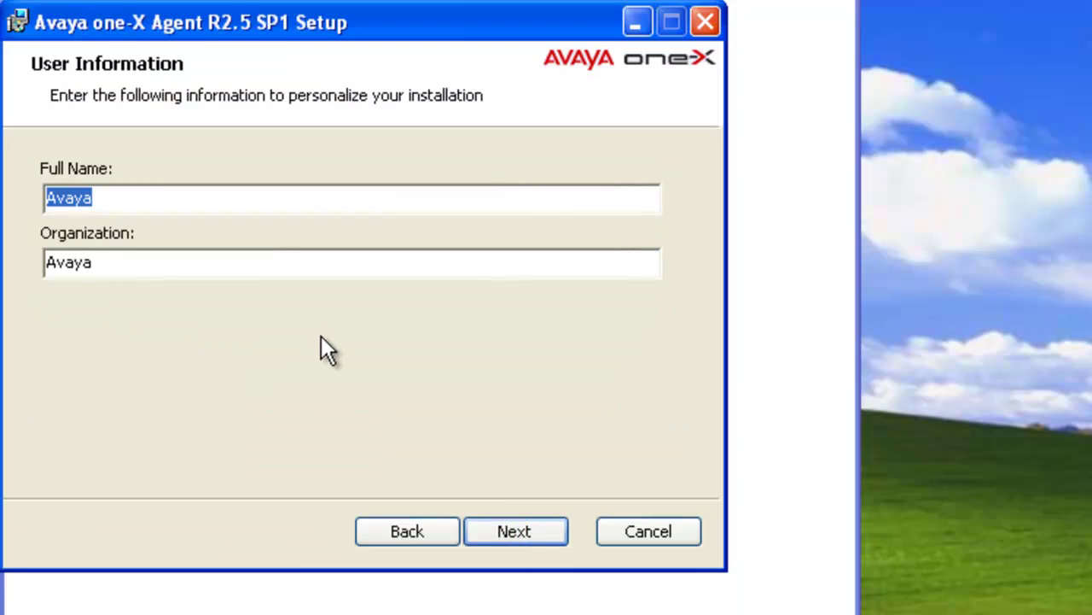
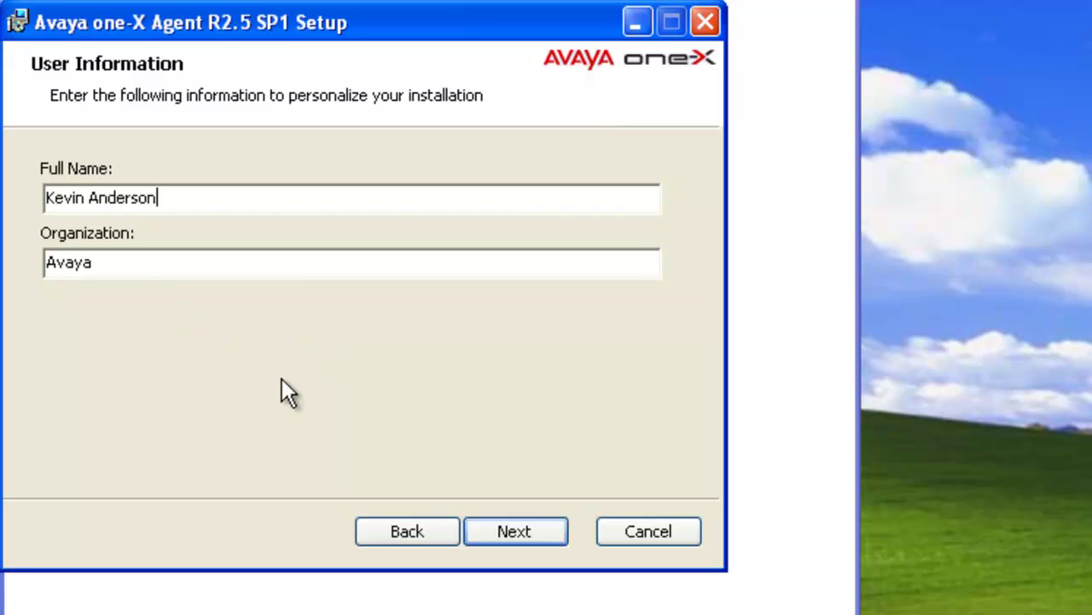
Step: Keep the default install folder, enable central profile storage, and paste the server host into the Central Management Uri
click(513, 528)
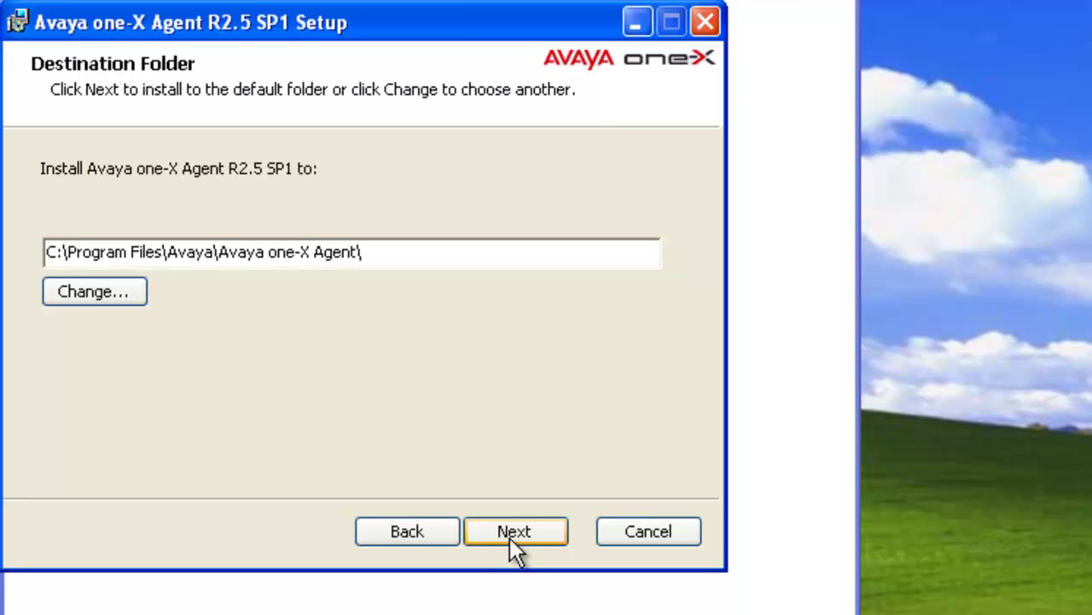
click(516, 531)
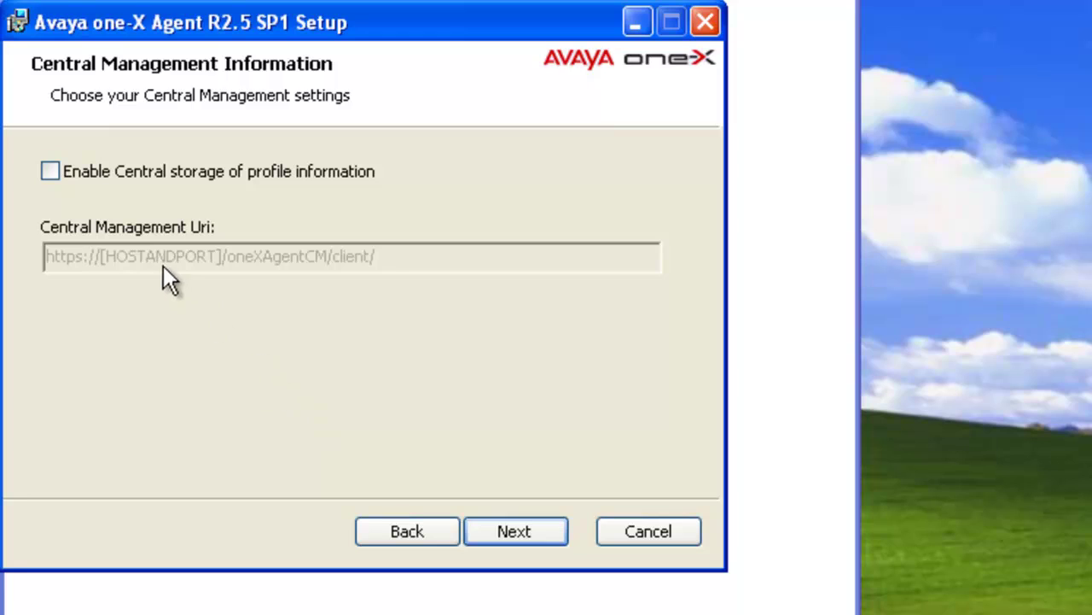
click(51, 171)
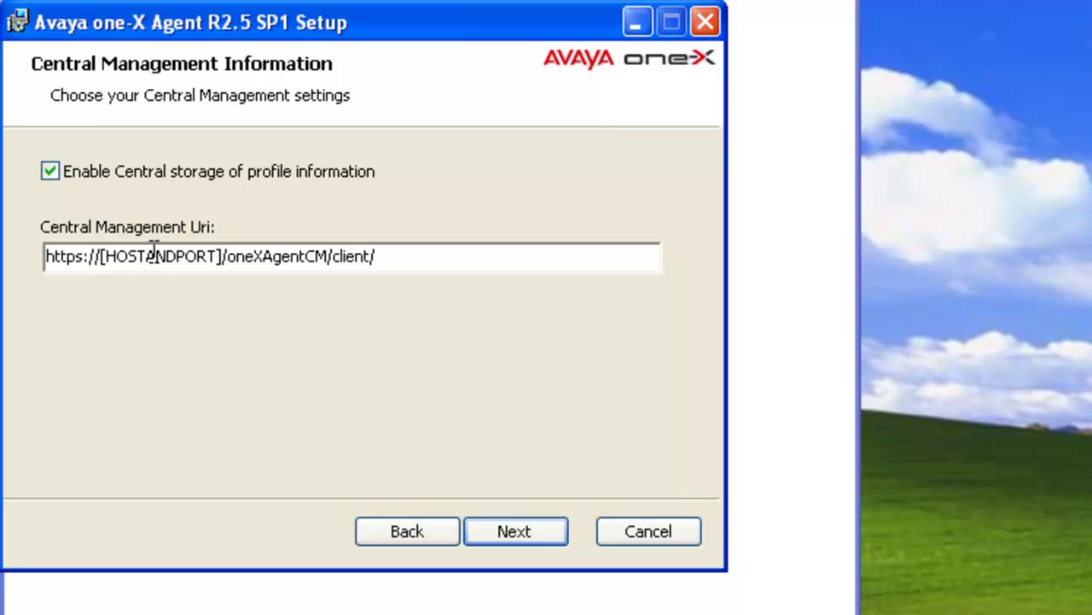
drag(99, 260, 215, 256)
key(ctrl+v)
key(ctrl+a)
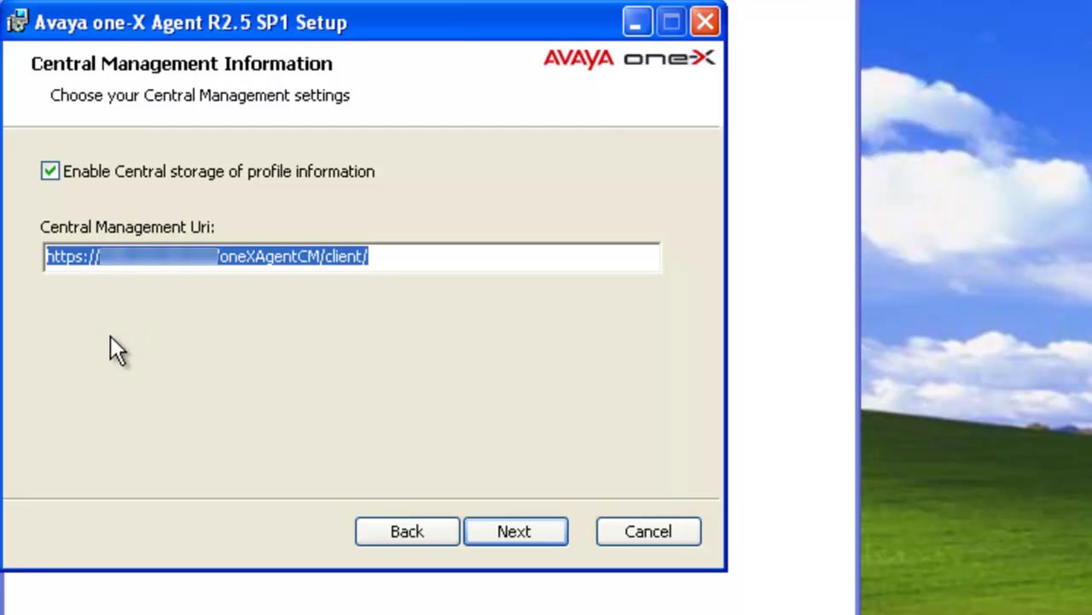
Step: Skip extra language packs and enable Windows credentials login for Central Management
click(504, 529)
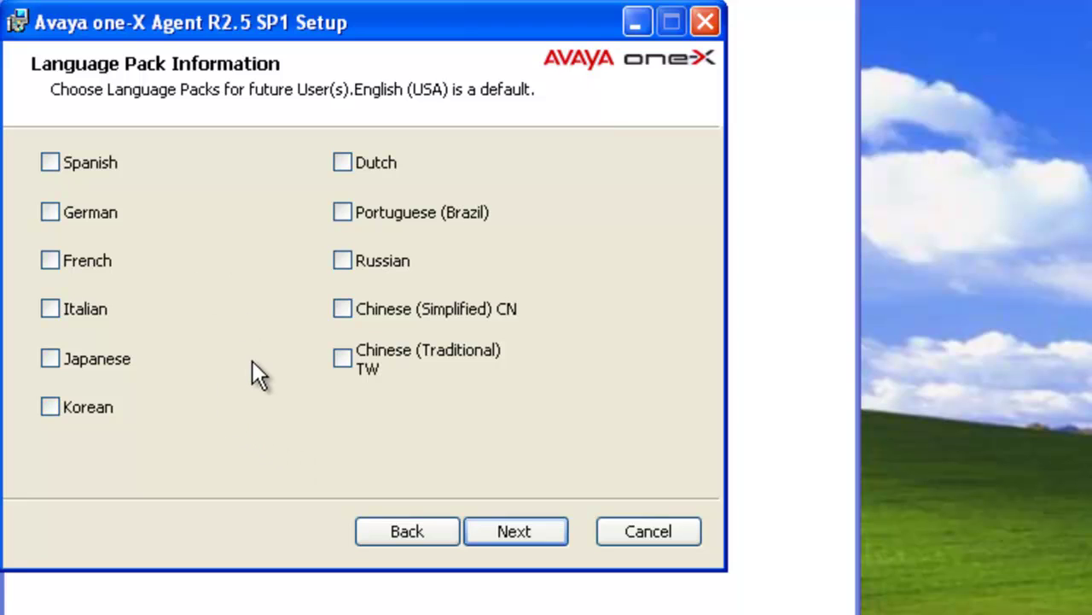
click(516, 531)
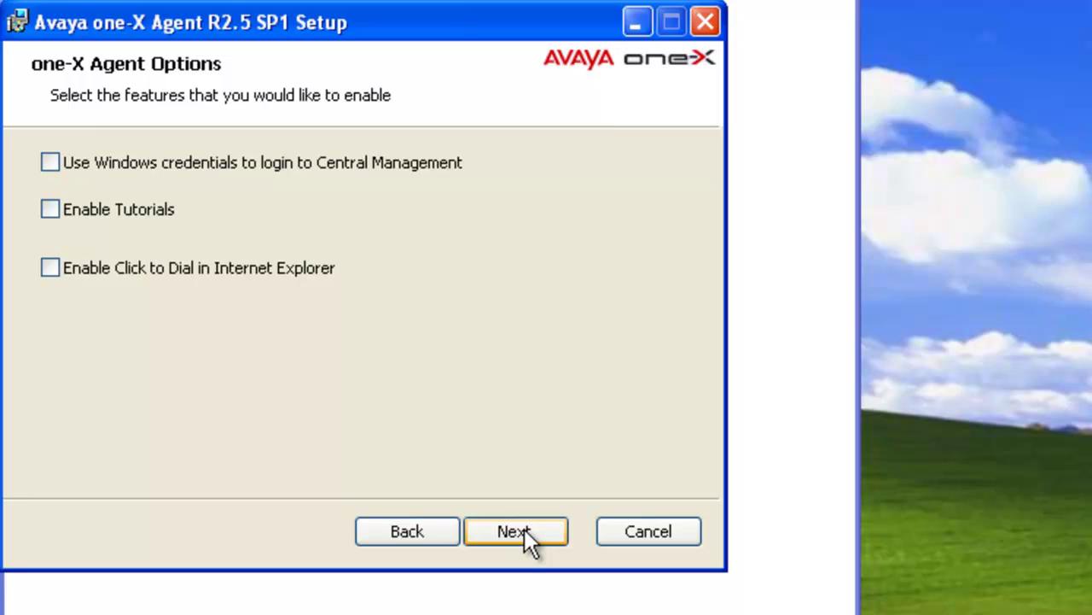
click(50, 161)
Step: Keep the chosen options, video disabled and the 45.45 TTY baud rate through to Ready to install
click(526, 532)
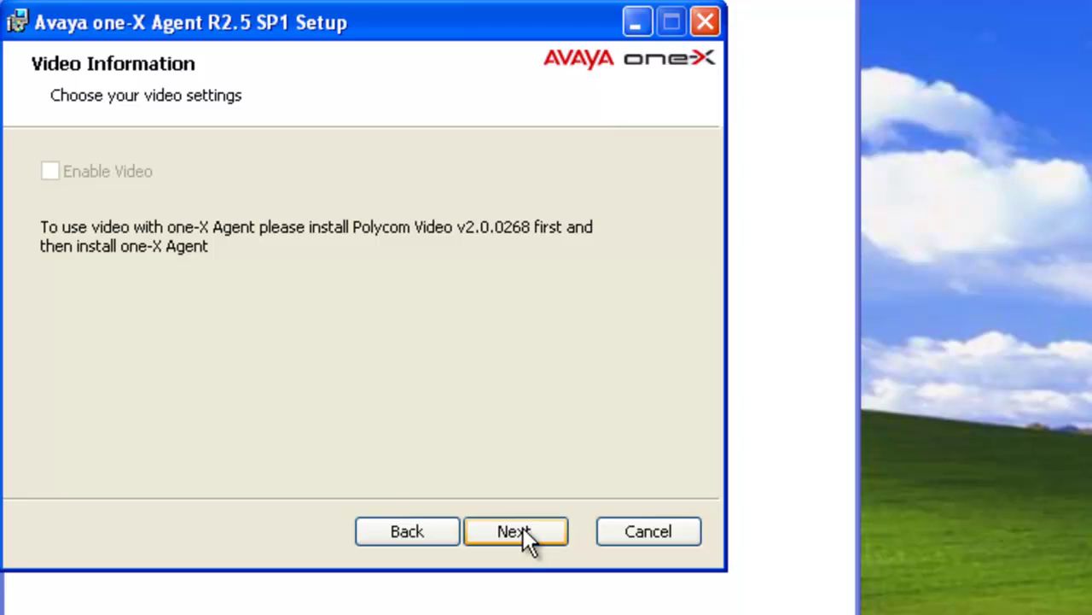
click(523, 531)
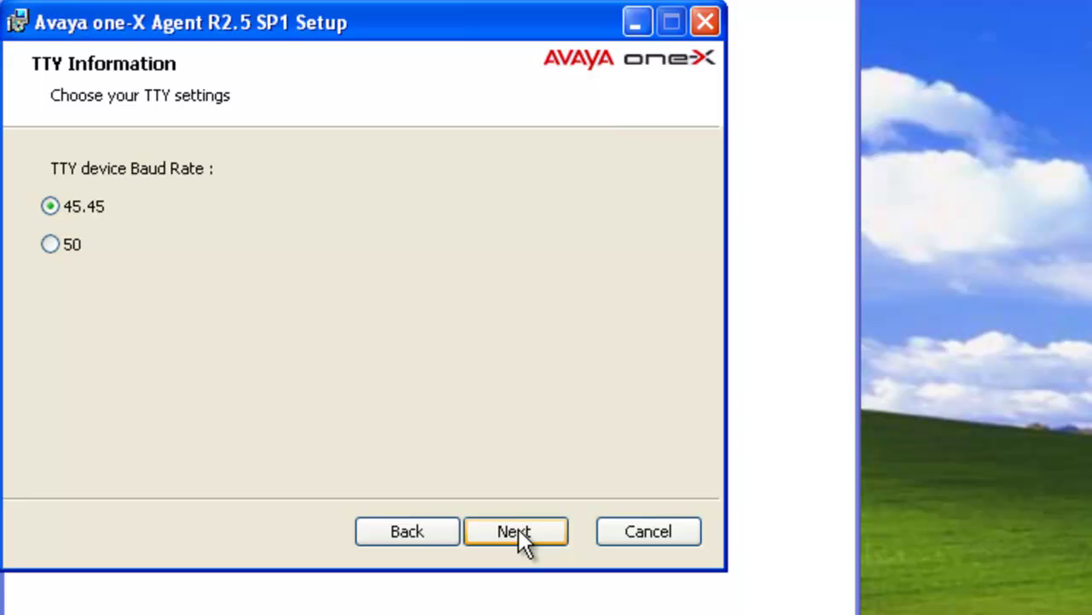
click(518, 530)
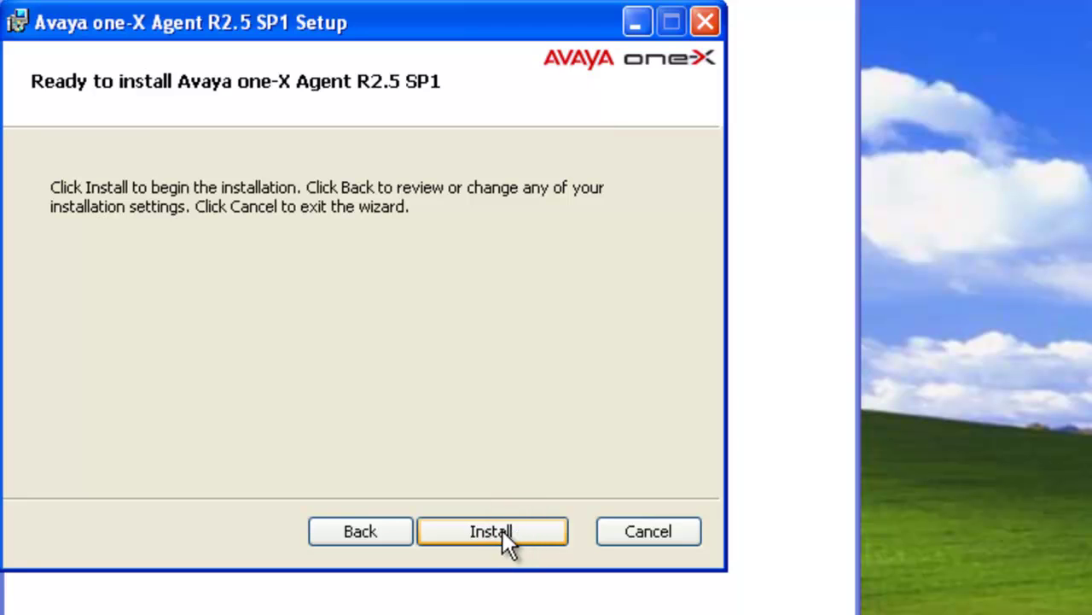
Step: Install Avaya one-X Agent R2.5 SP1 through to the Completed the Setup Wizard page
click(503, 530)
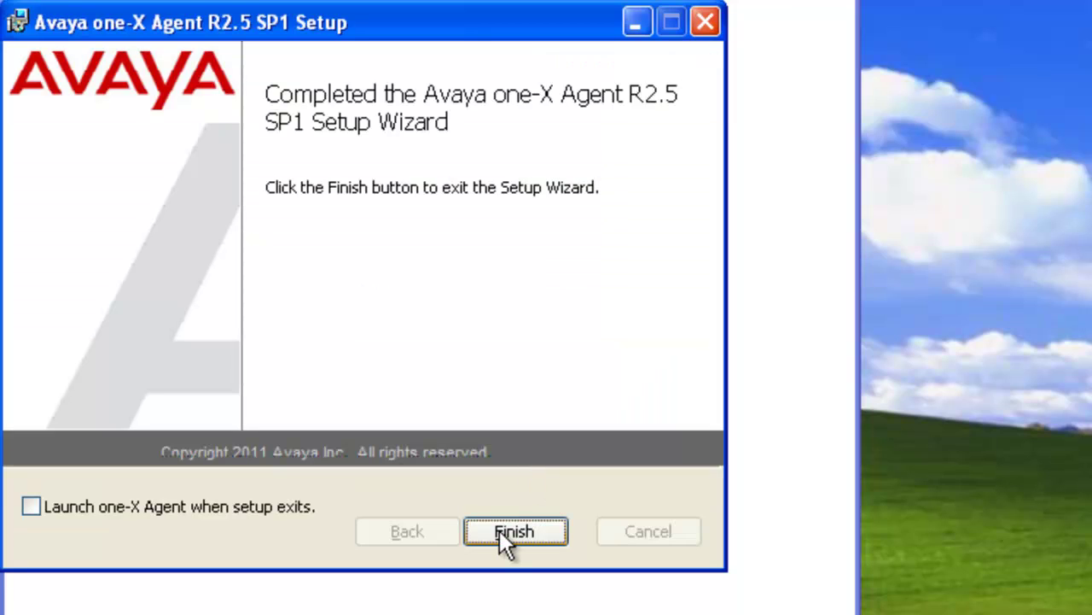
Step: Enable 'Launch one-X Agent when setup exits' and finish the setup wizard
click(35, 508)
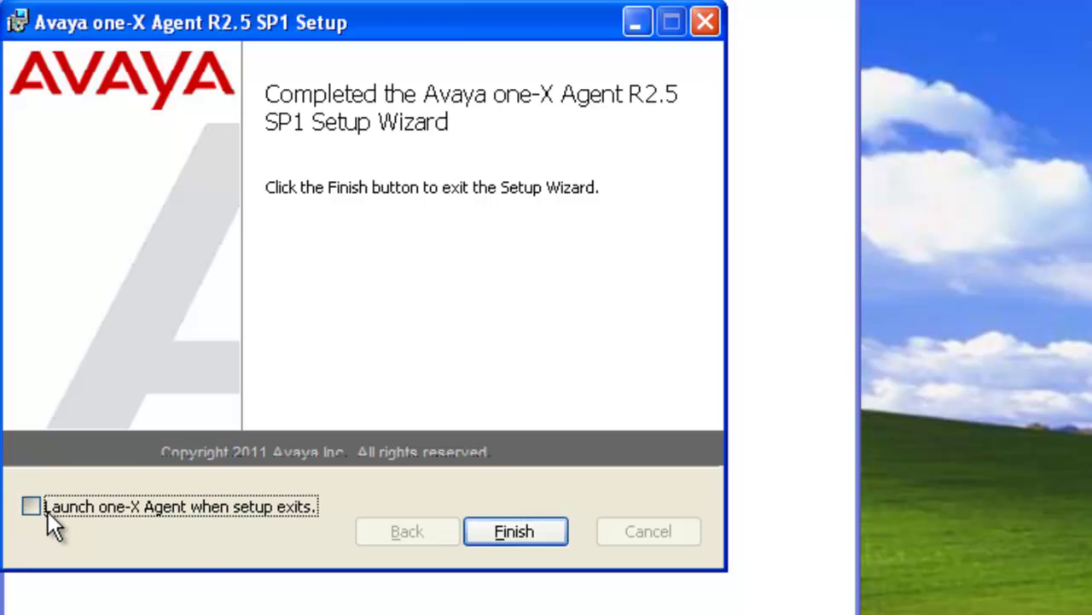
click(518, 529)
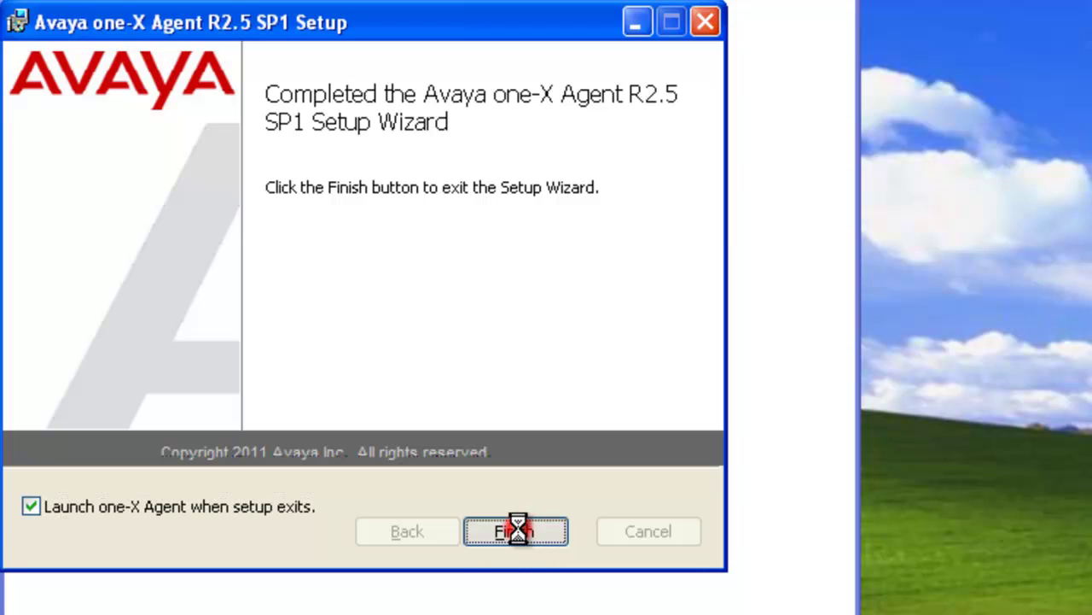